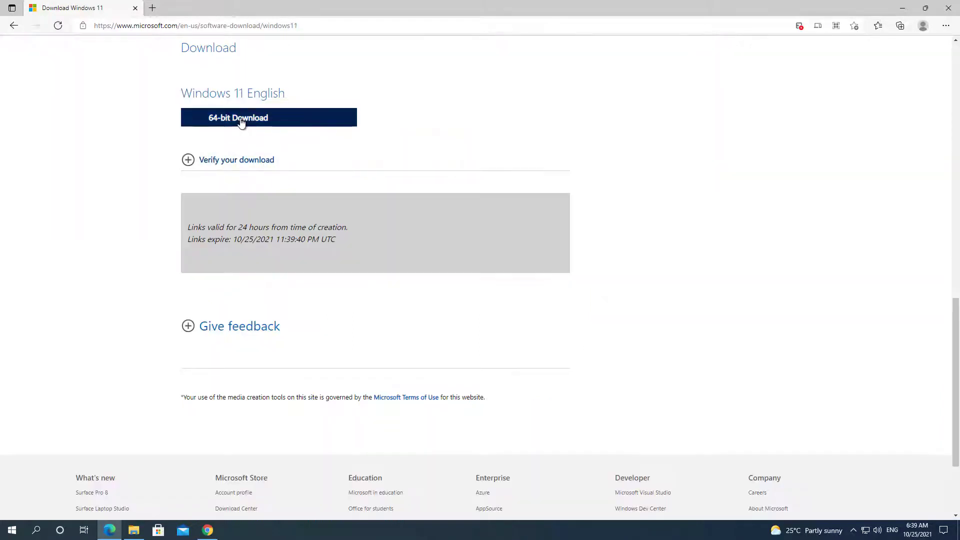
# Step: Start downloading the 64-bit Windows 11 English ISO from the Microsoft download page
pyautogui.click(242, 122)
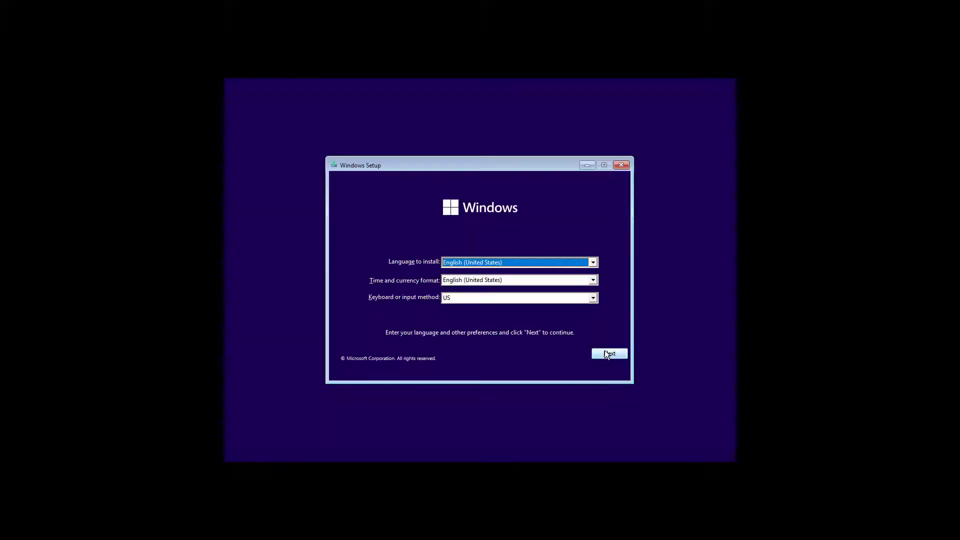
# Step: Accept the language defaults and choose Windows 11 Pro in Setup without a product key
pyautogui.click(606, 353)
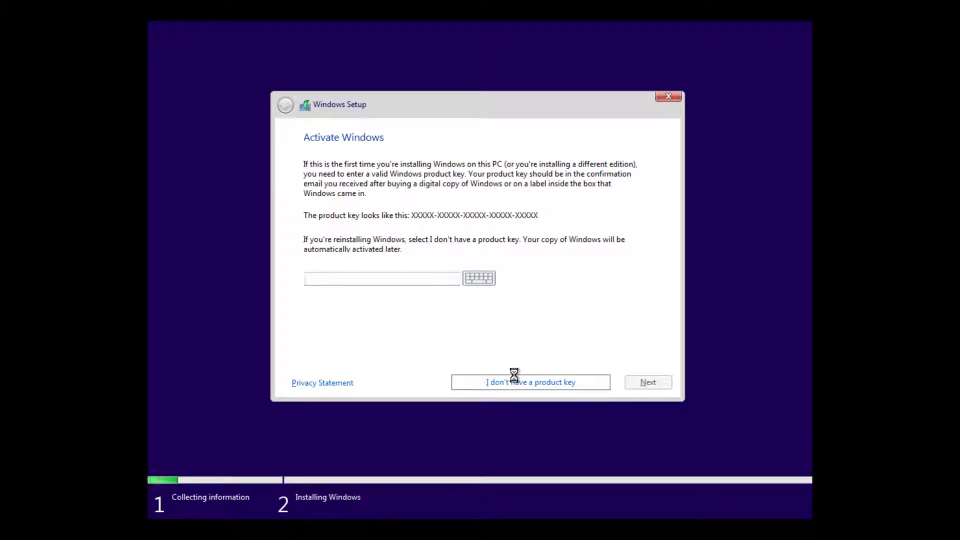
pyautogui.click(371, 256)
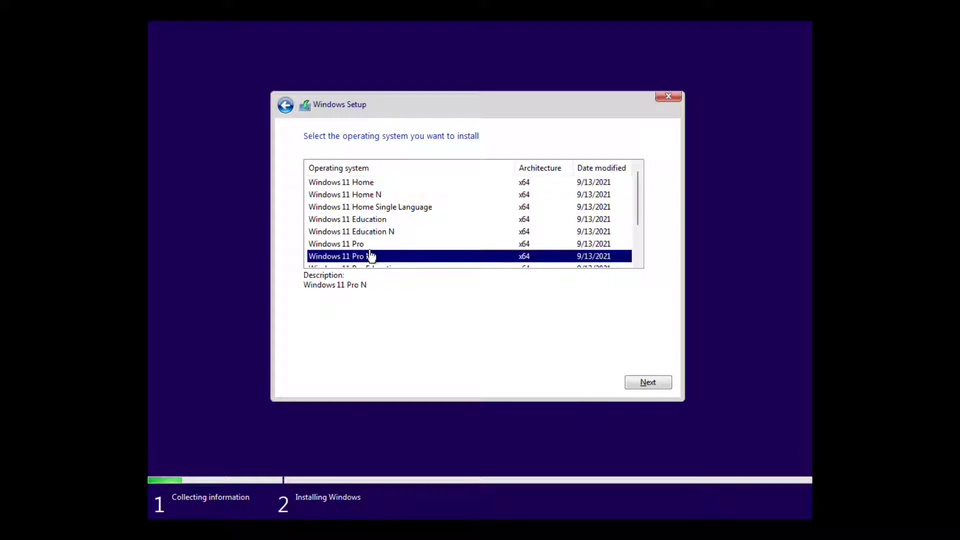
pyautogui.click(370, 244)
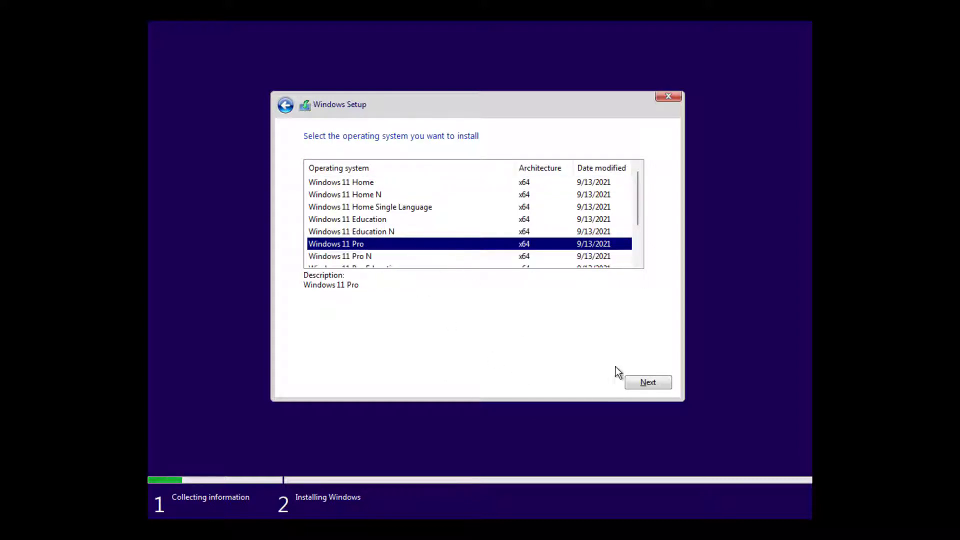
pyautogui.click(634, 382)
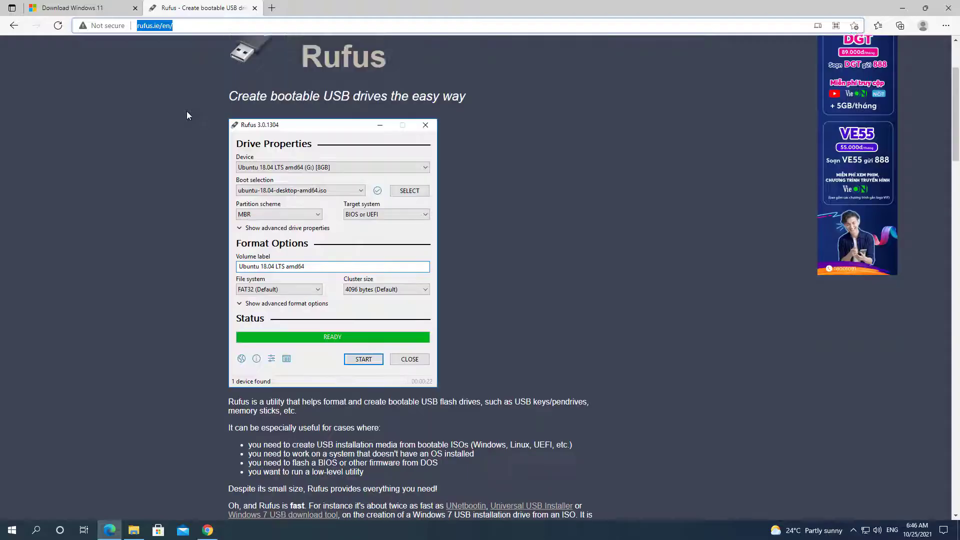
# Step: Download Rufus 3.17 from rufus.ie and run it with administrator rights
pyautogui.scroll(-3, 187, 111)
pyautogui.scroll(-8, 191, 113)
pyautogui.scroll(5, 193, 112)
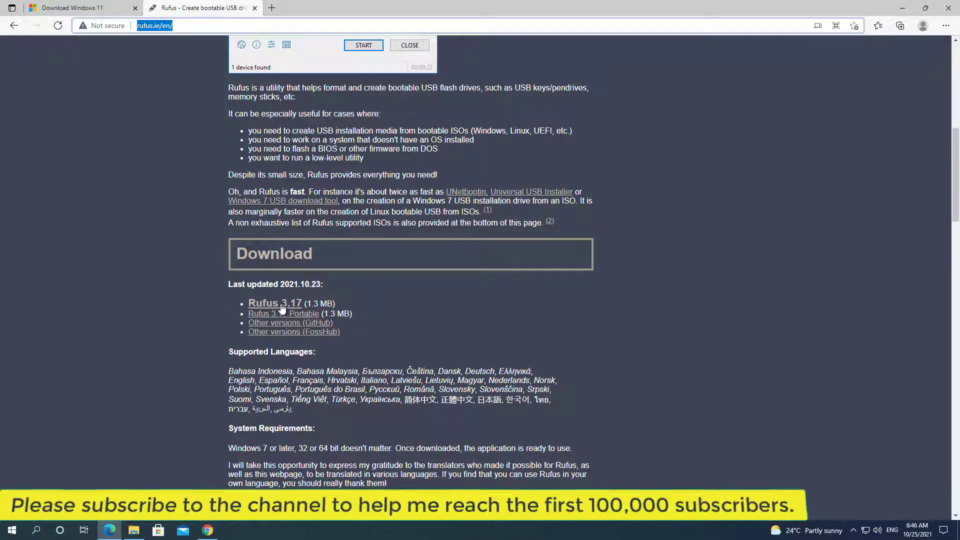
pyautogui.click(281, 304)
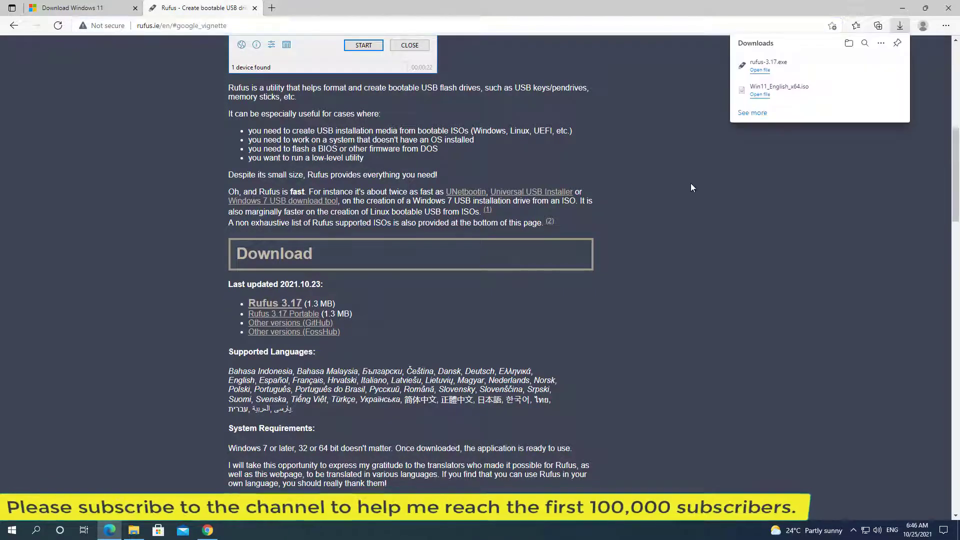
pyautogui.click(758, 73)
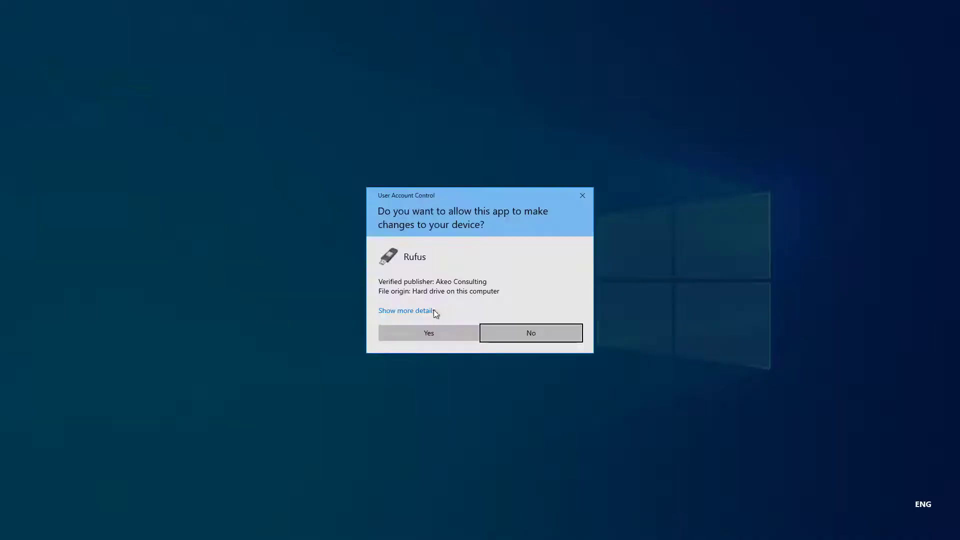
pyautogui.click(416, 330)
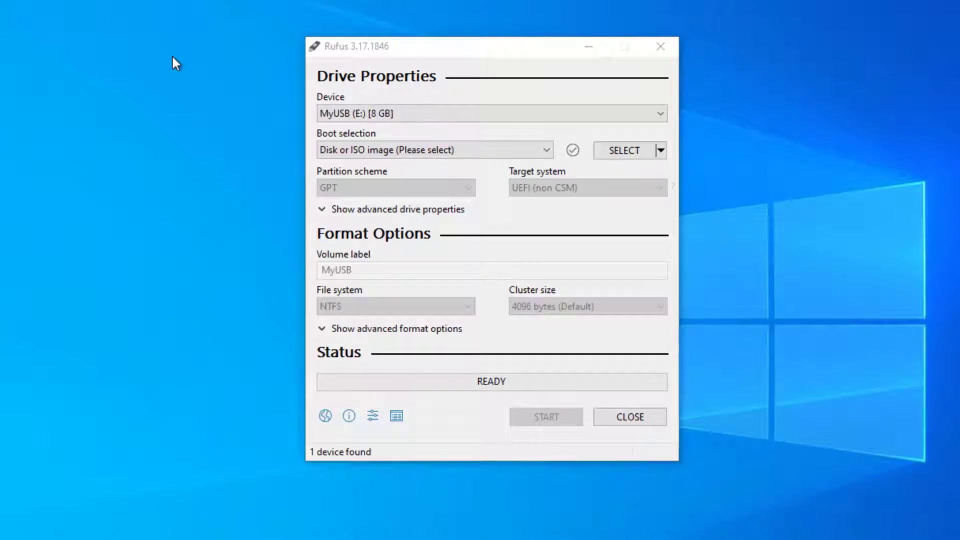
# Step: Keep MyUSB (E:) as the target drive and load Win11_English_x64.iso as the boot image
pyautogui.click(387, 115)
pyautogui.click(388, 115)
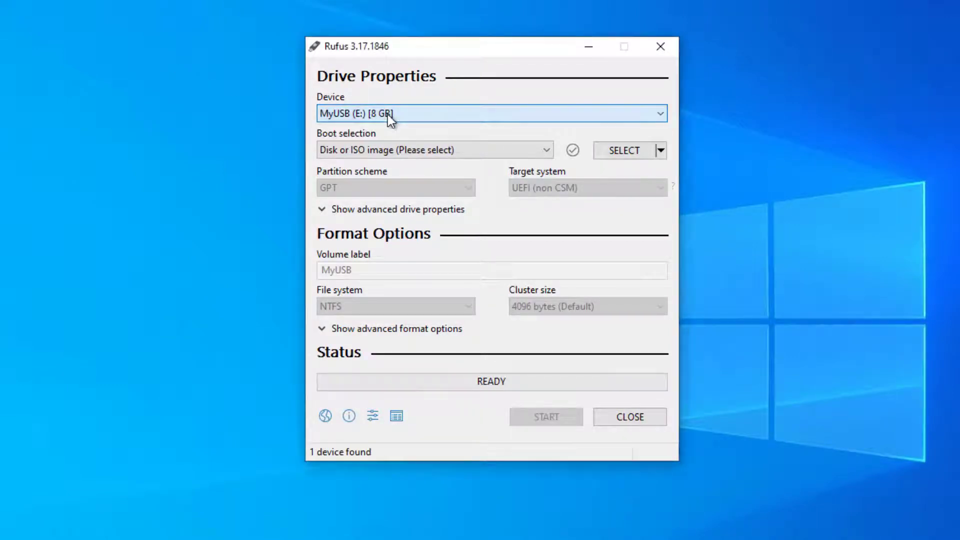
pyautogui.click(601, 151)
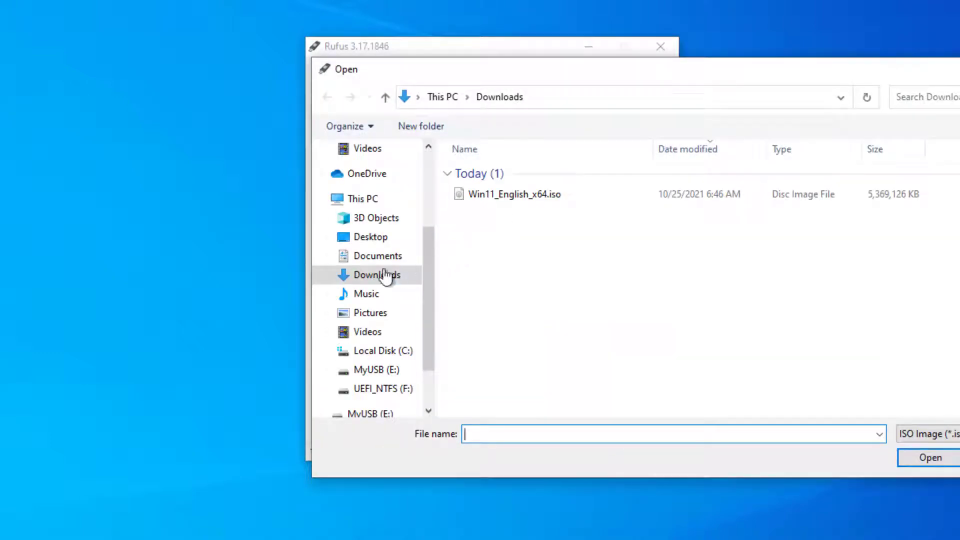
pyautogui.click(500, 195)
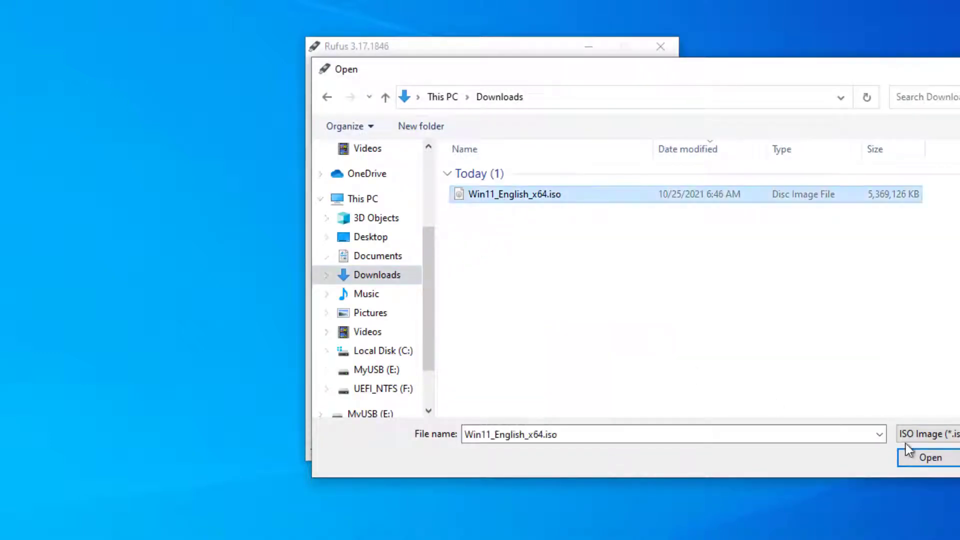
pyautogui.click(914, 456)
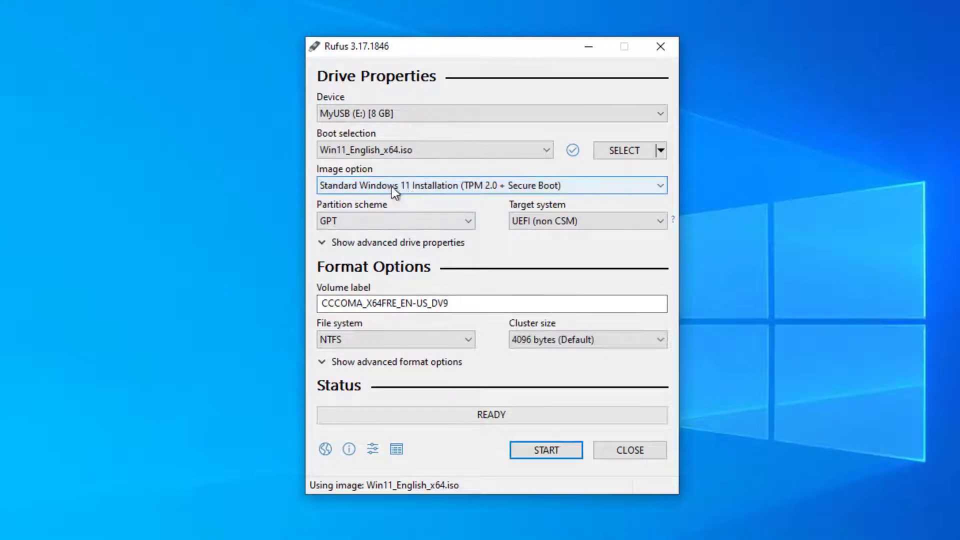
# Step: Set the image option to Extended Windows 11 Installation (no TPM / no Secure Boot) and label the volume WIndows11ByPass
pyautogui.click(436, 187)
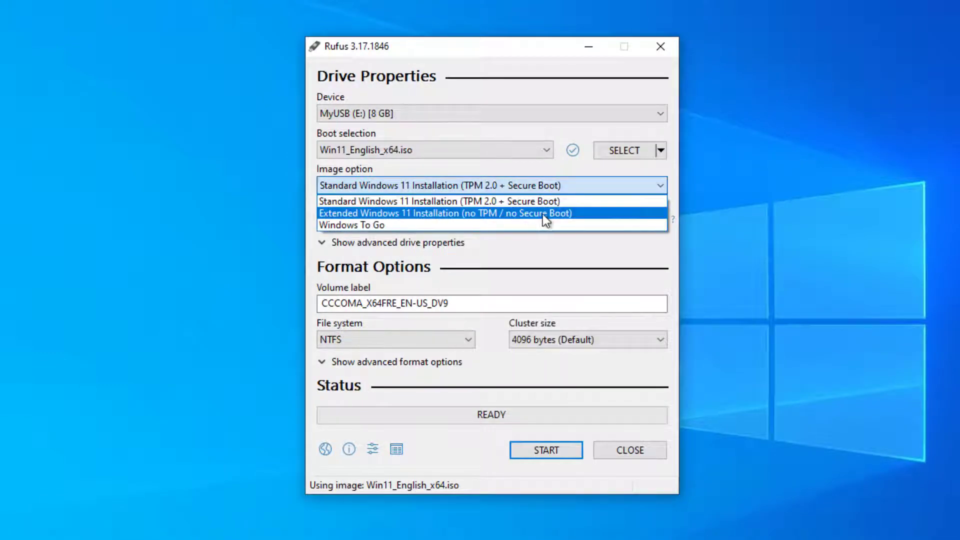
pyautogui.click(601, 214)
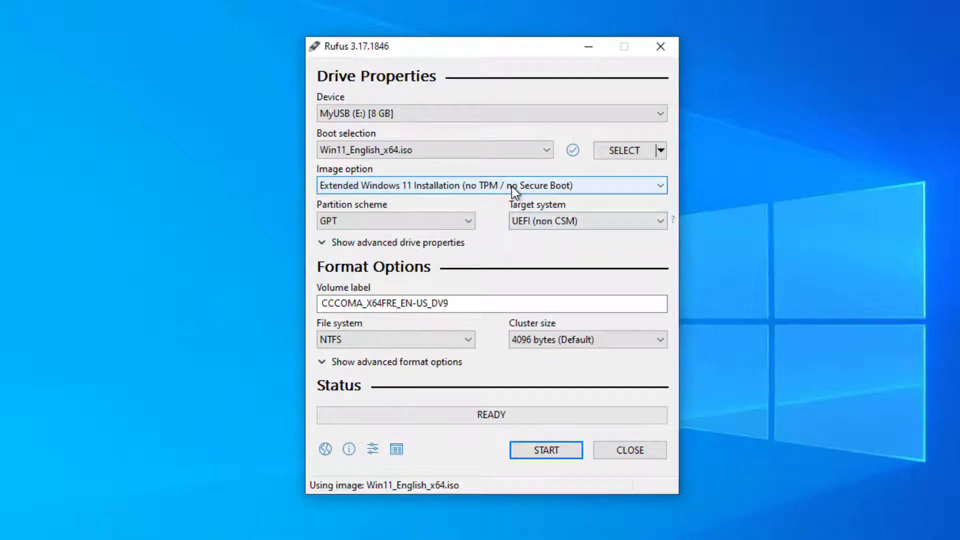
pyautogui.moveTo(467, 303); pyautogui.dragTo(279, 299)
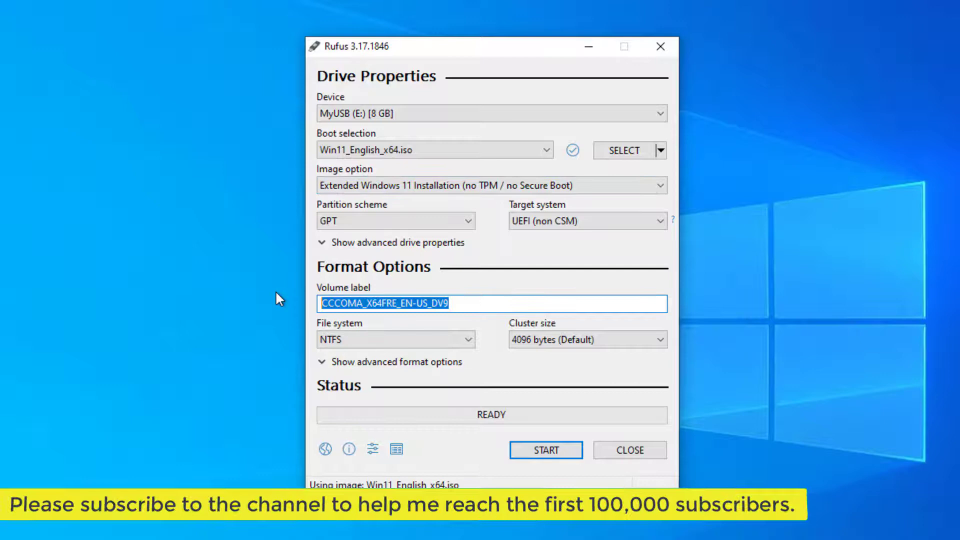
pyautogui.write('WIndows')
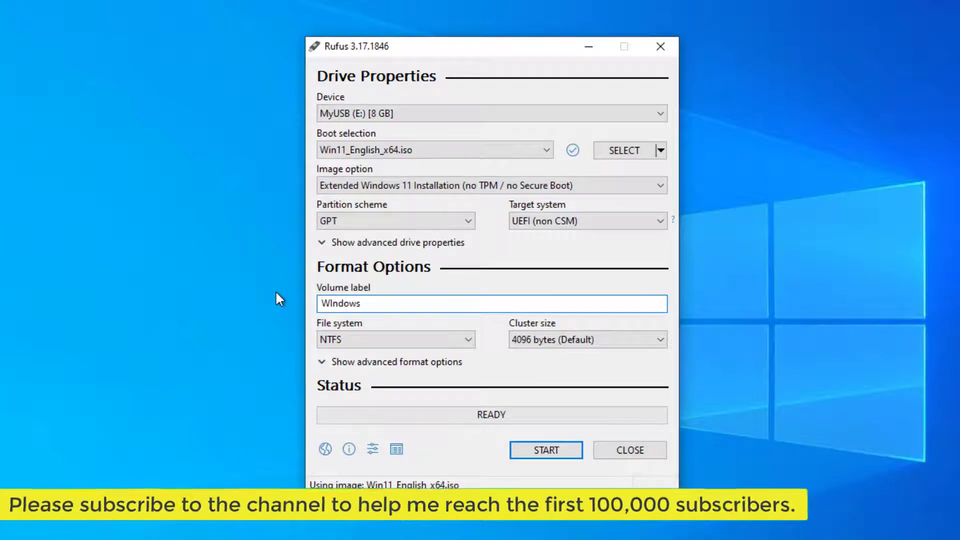
pyautogui.write('11ByPass')
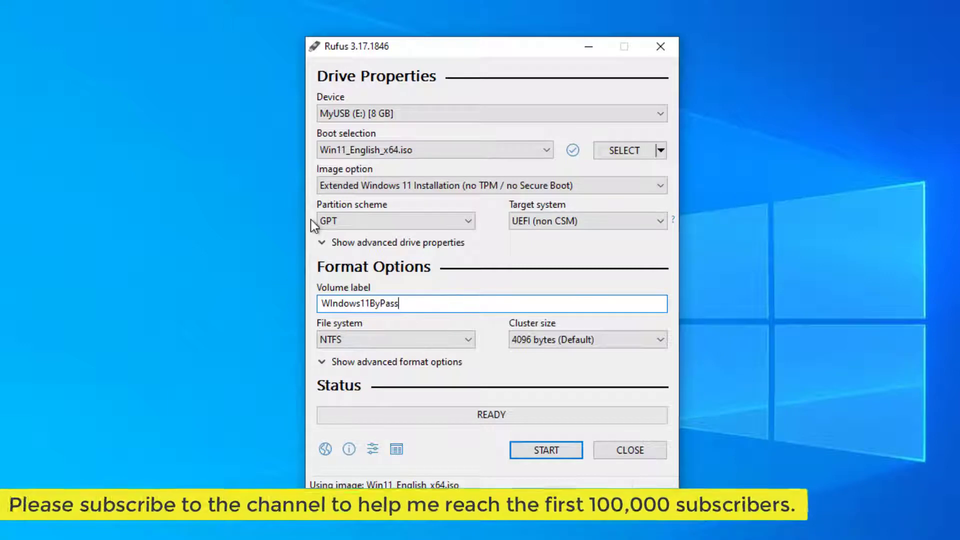
pyautogui.moveTo(472, 188)
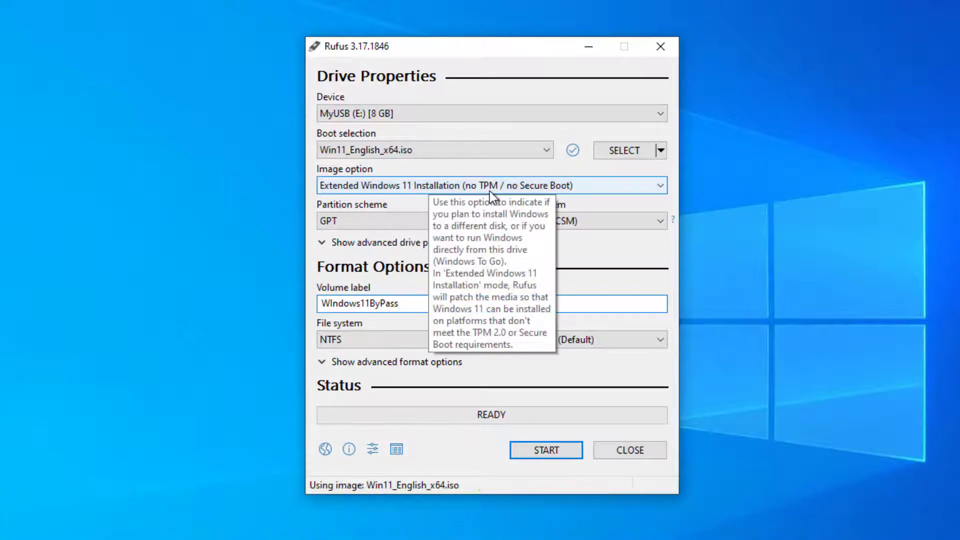
pyautogui.click(490, 191)
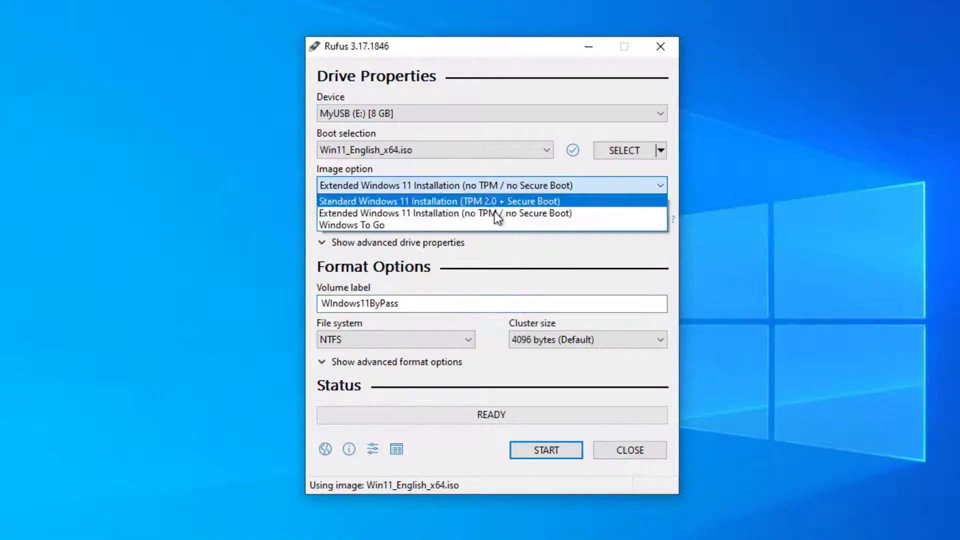
pyautogui.click(493, 214)
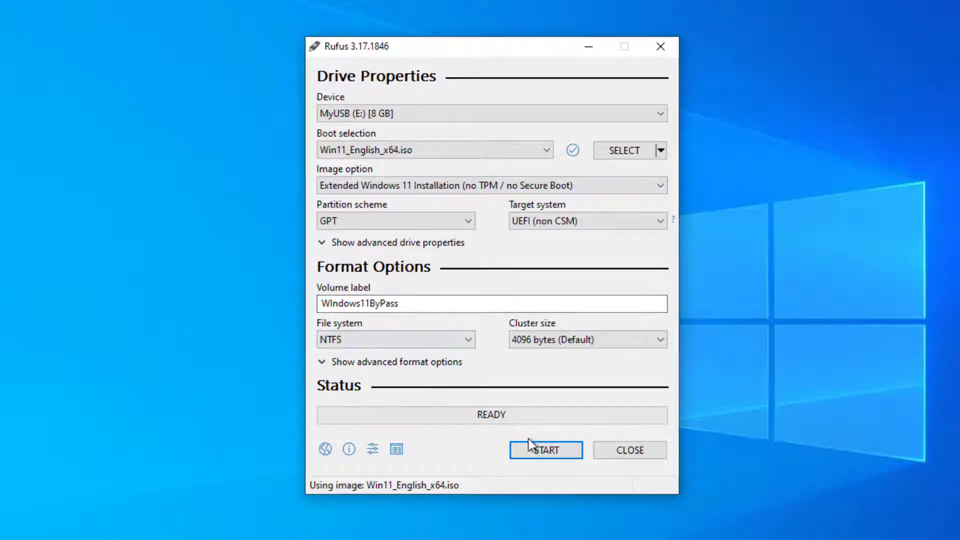
# Step: Write the image to the USB drive, confirming that all its data will be erased
pyautogui.click(540, 450)
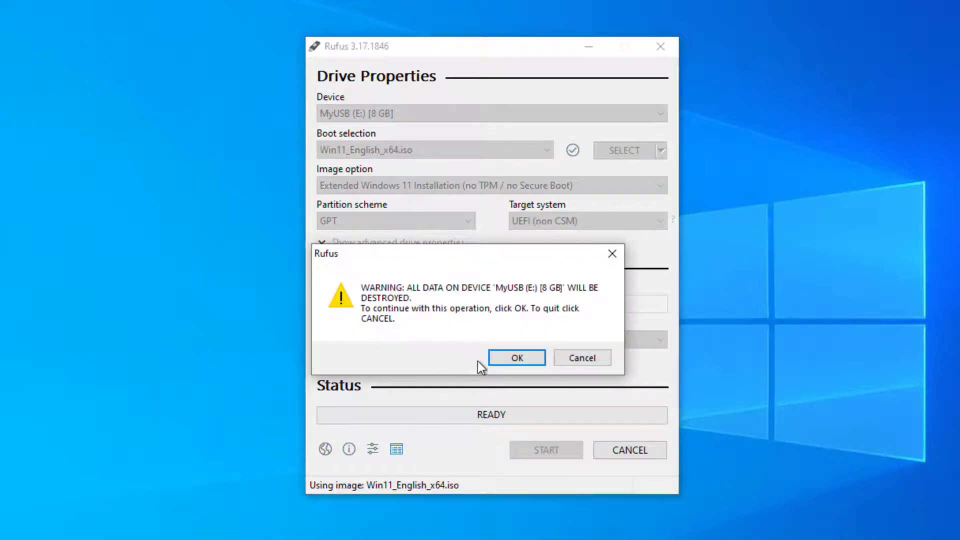
pyautogui.click(499, 363)
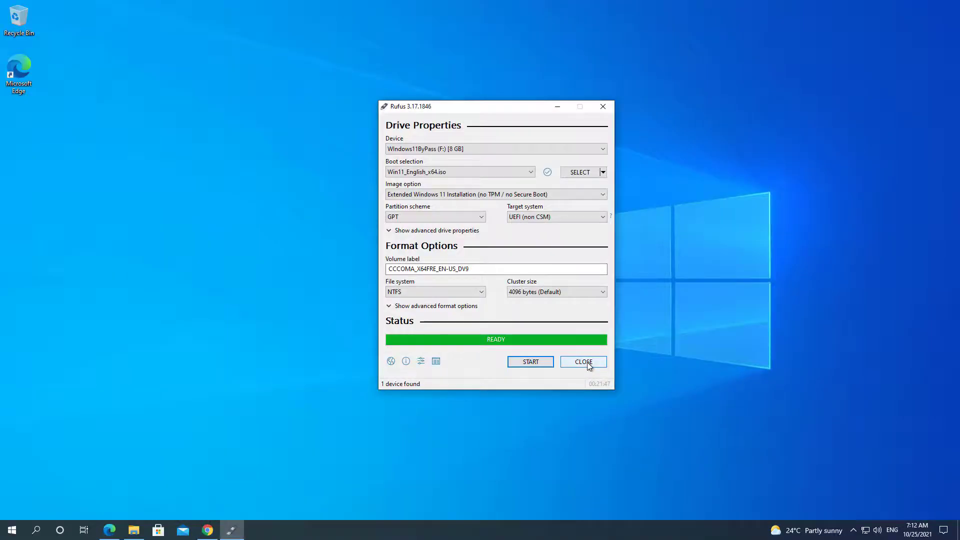
# Step: Close Rufus and boot the machine from EFI USB Device in the Boot Manager
pyautogui.click(588, 363)
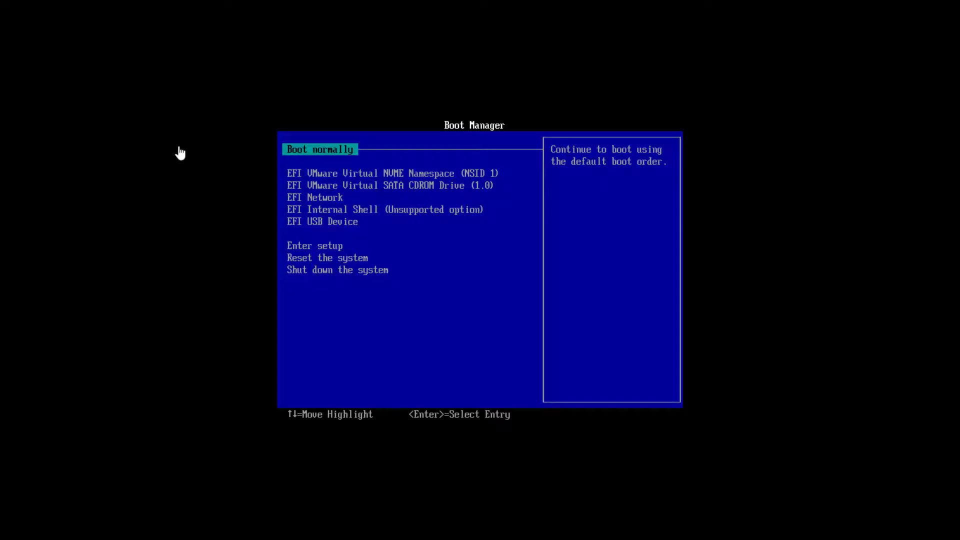
pyautogui.press('Down')
pyautogui.press('Down')
pyautogui.press('Down')
pyautogui.press('Down')
pyautogui.press('Down')
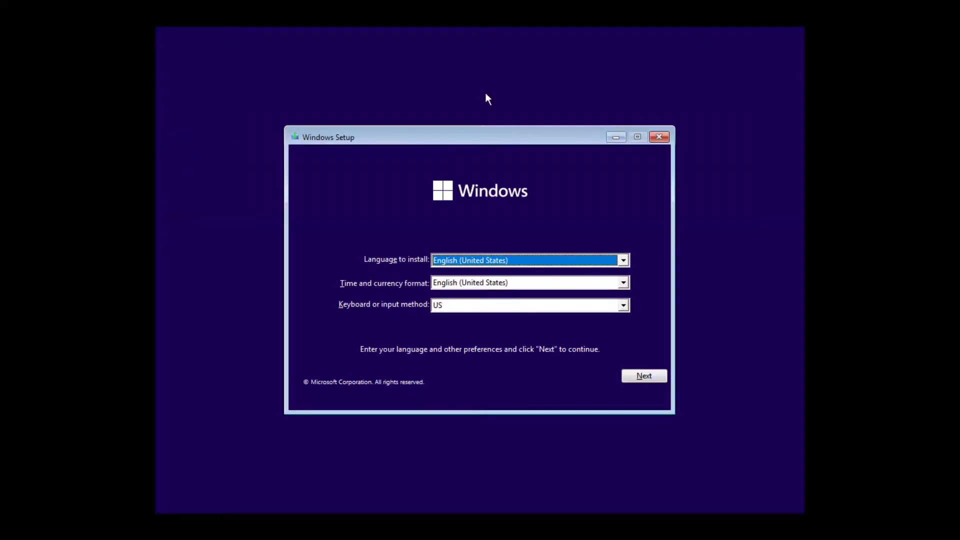
# Step: Start the Windows installation and choose Windows 11 Pro without a product key
pyautogui.click(631, 377)
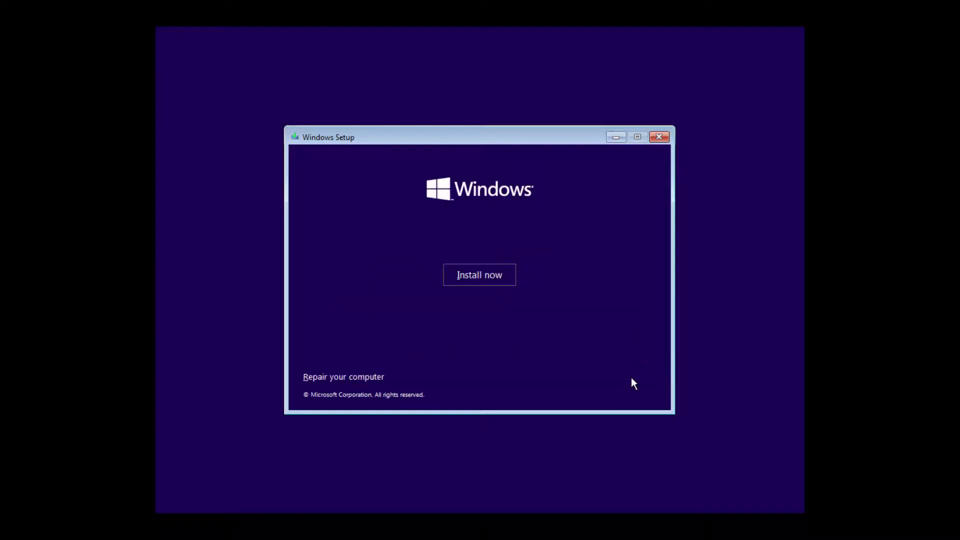
pyautogui.click(472, 280)
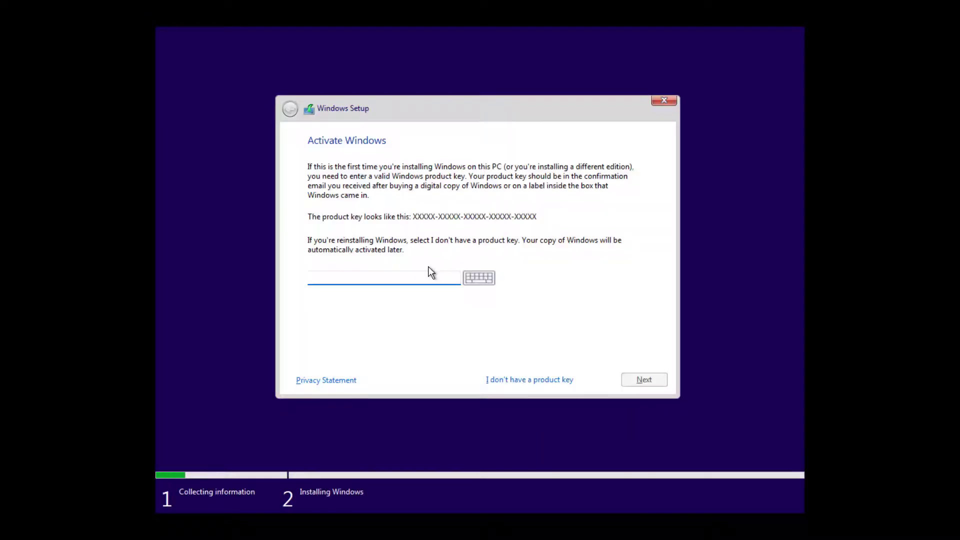
pyautogui.click(543, 380)
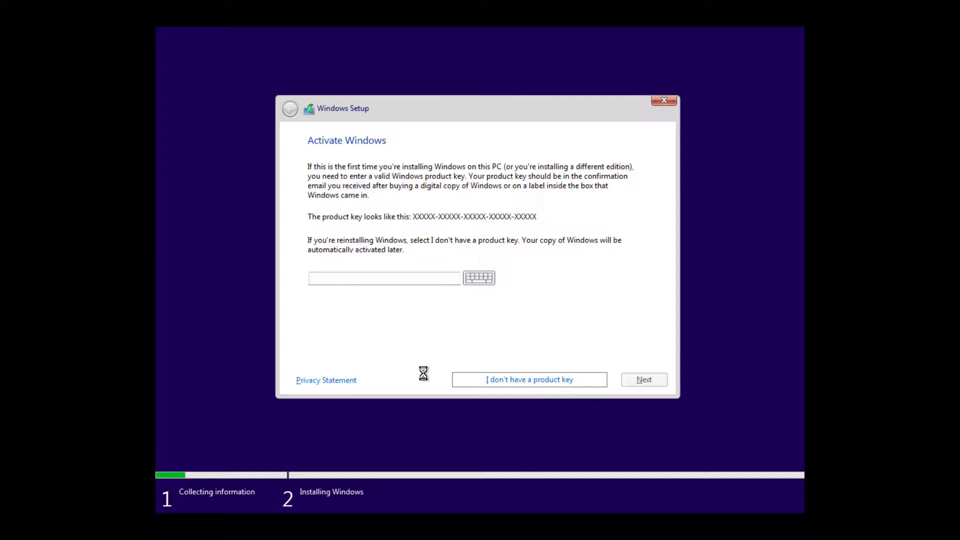
pyautogui.click(328, 244)
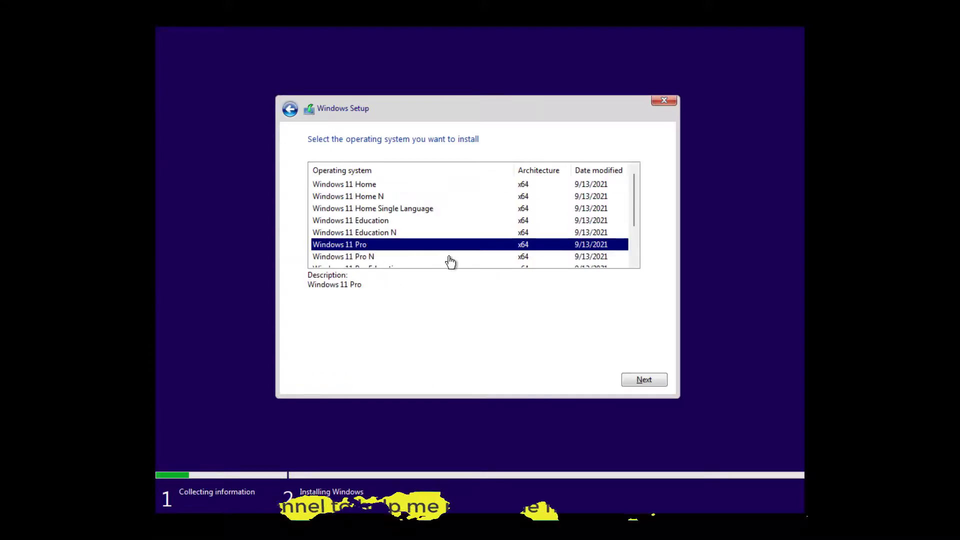
pyautogui.click(642, 380)
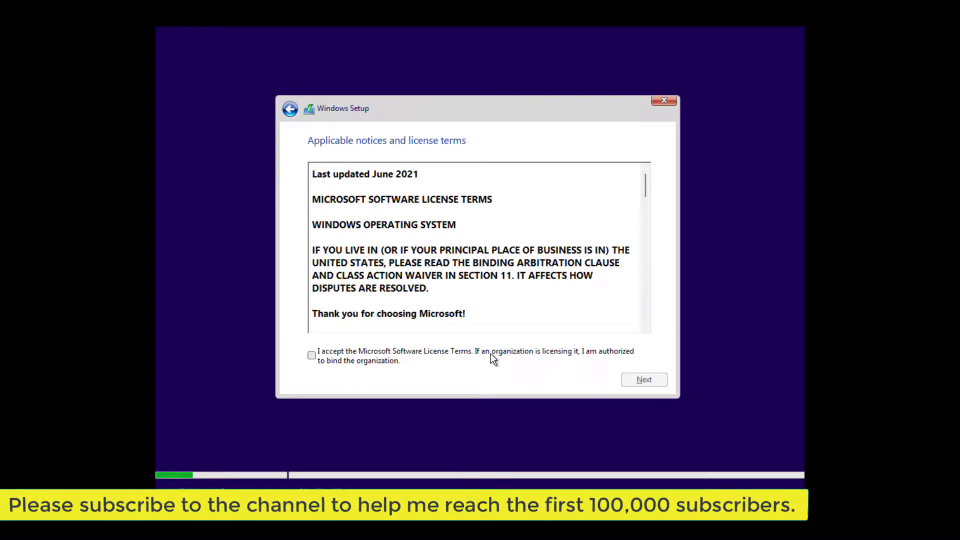
# Step: Accept the license terms and begin a custom install onto Drive 0's unallocated space
pyautogui.click(438, 357)
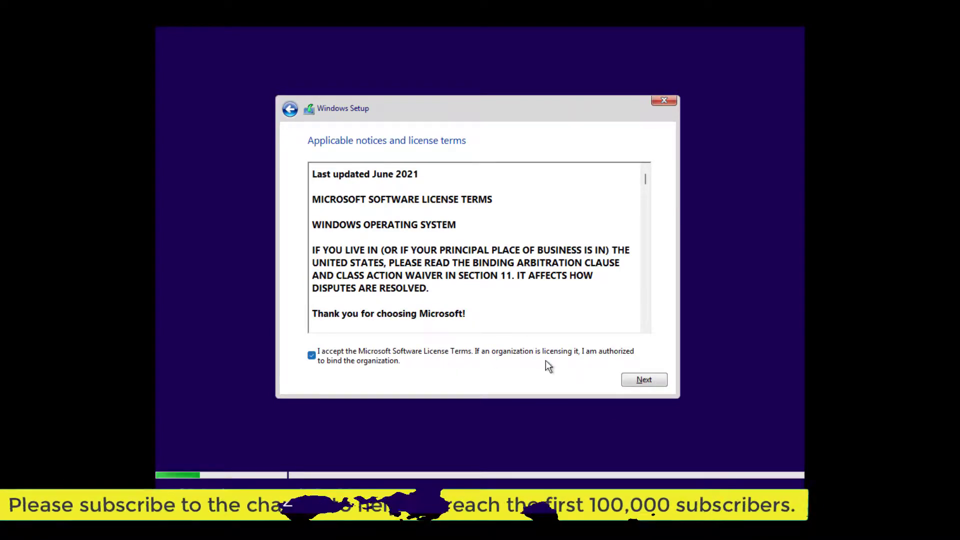
pyautogui.click(623, 381)
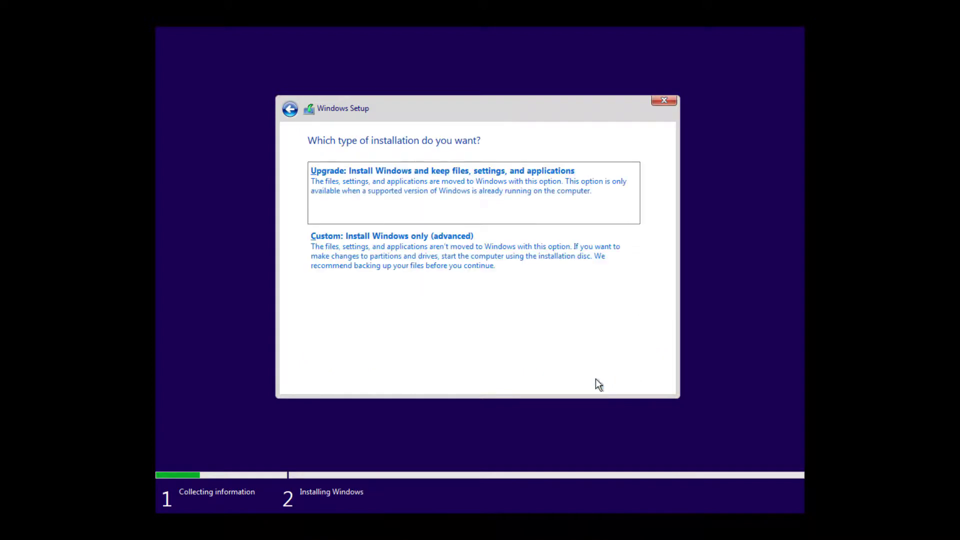
pyautogui.click(436, 269)
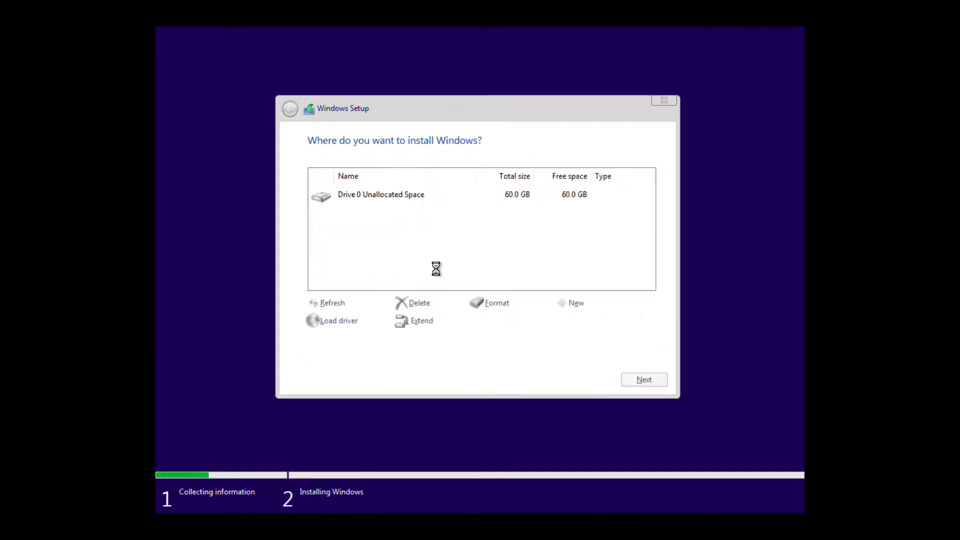
pyautogui.click(634, 378)
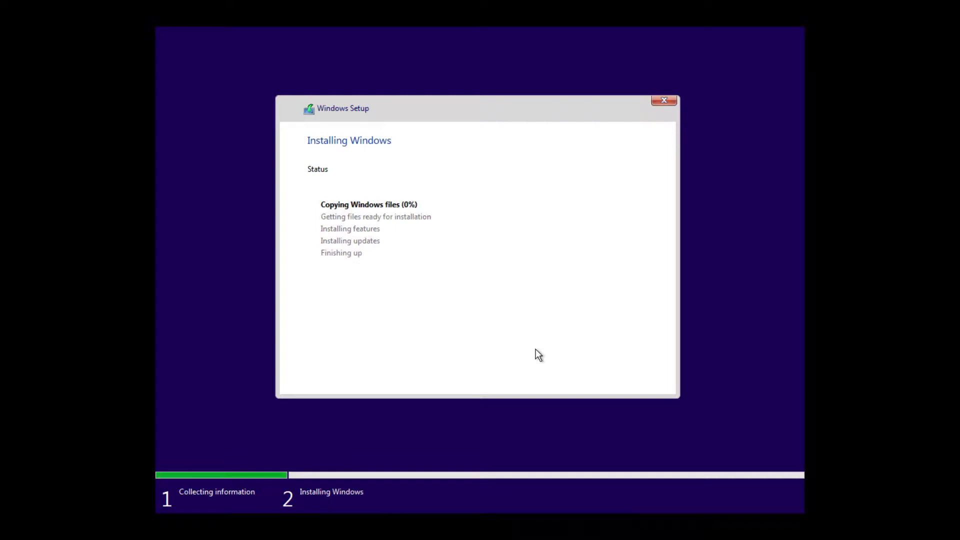